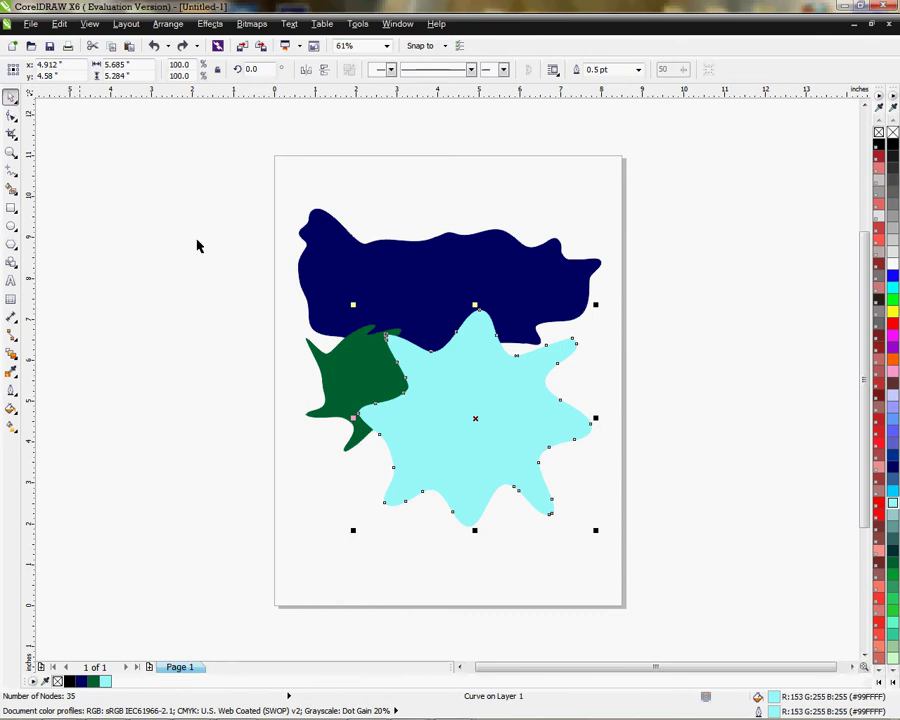
Delete the cyan star and draw a rectangle in the lower right of the page.
click(429, 379)
key(Delete)
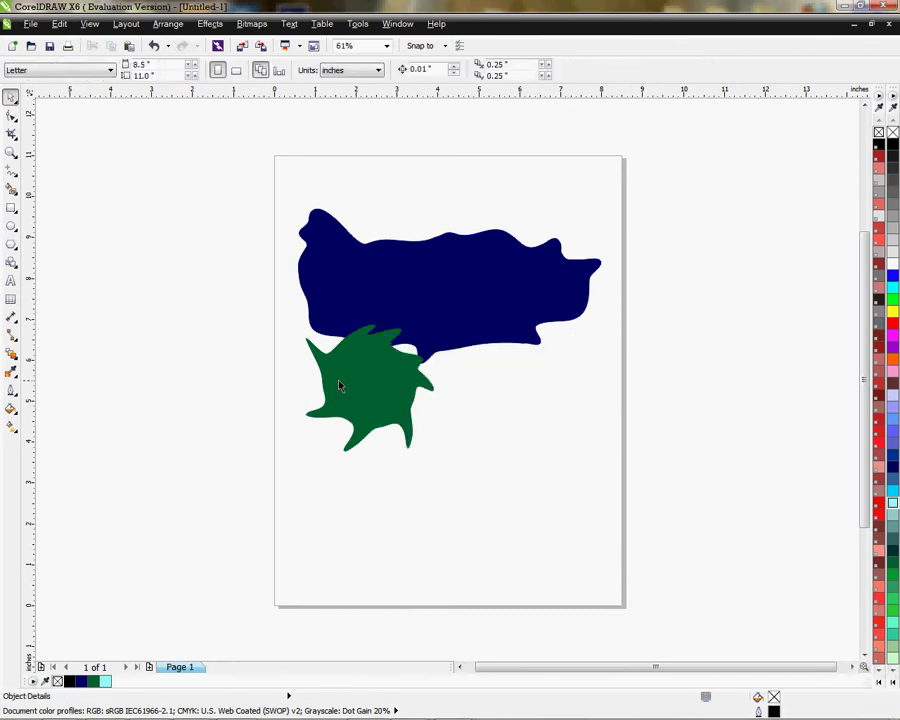
click(11, 207)
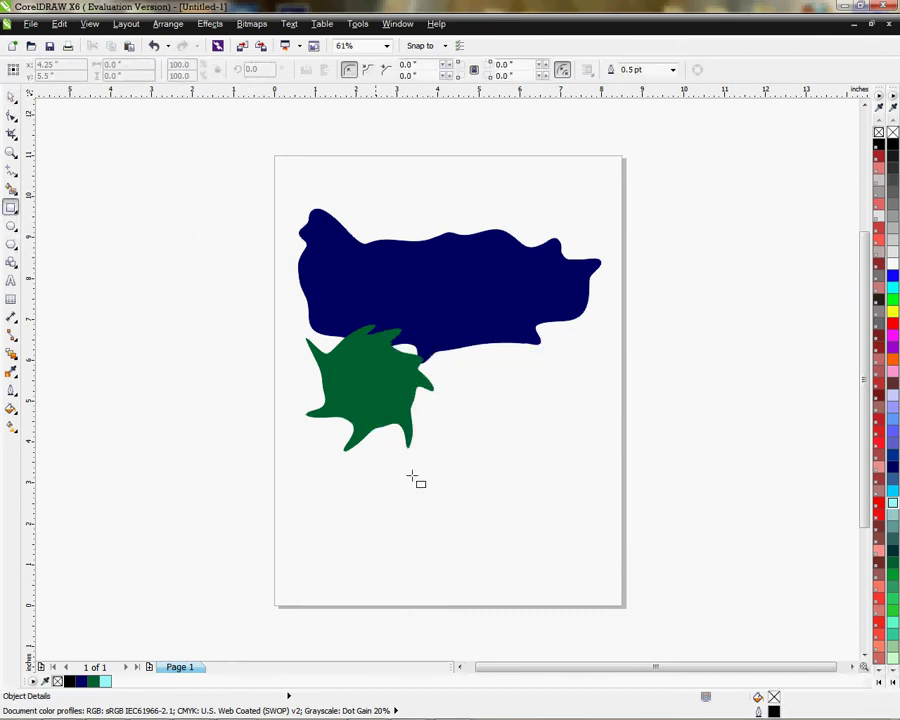
drag(503, 430, 650, 586)
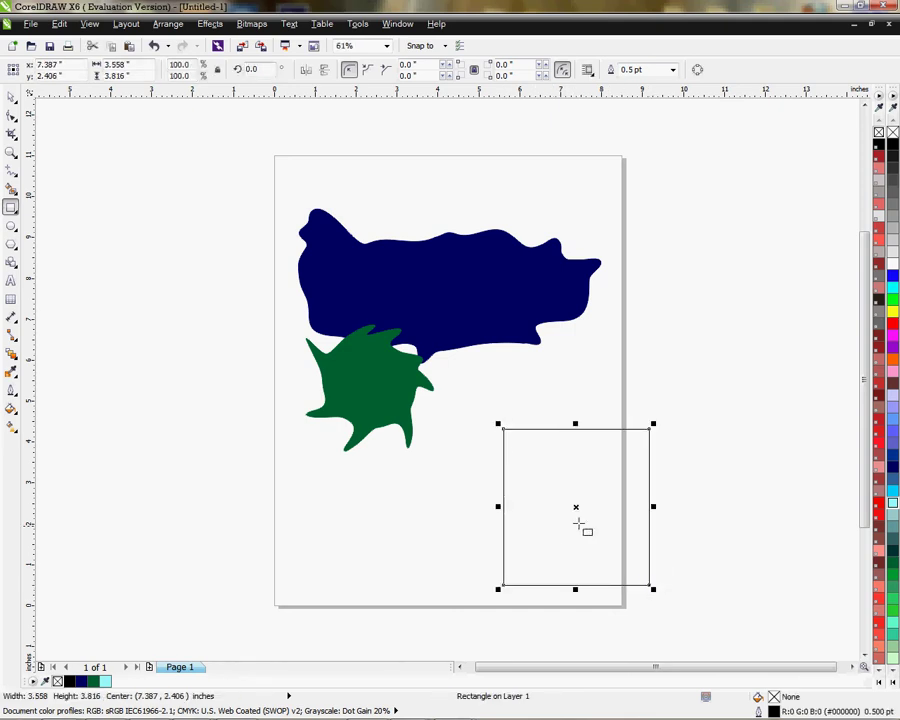
Move the rectangle below the navy blob and give it #6666FF blue-violet fill and outline.
drag(575, 507, 533, 478)
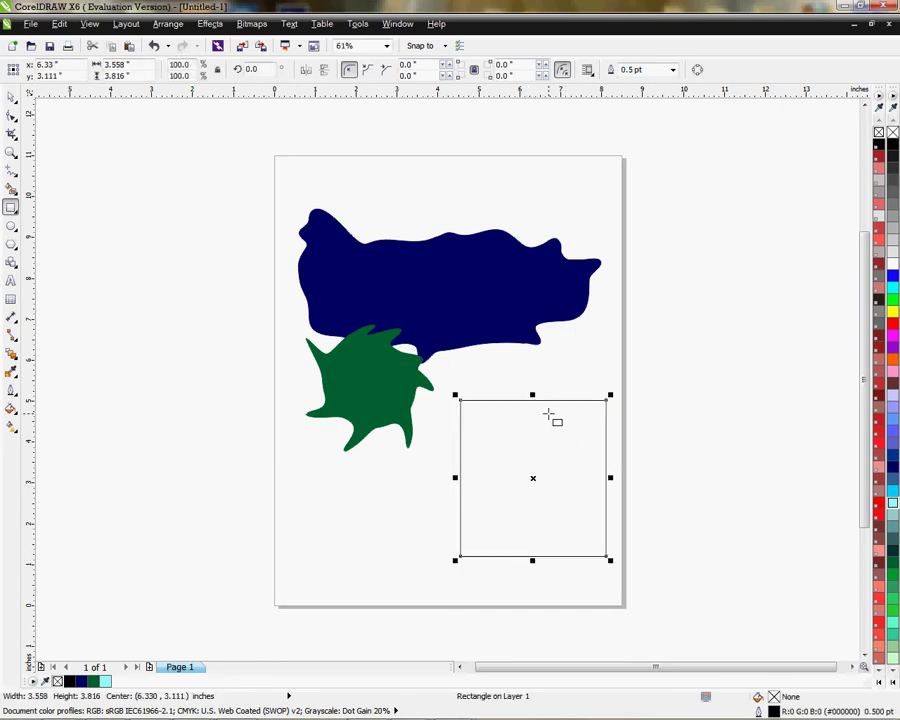
click(892, 431)
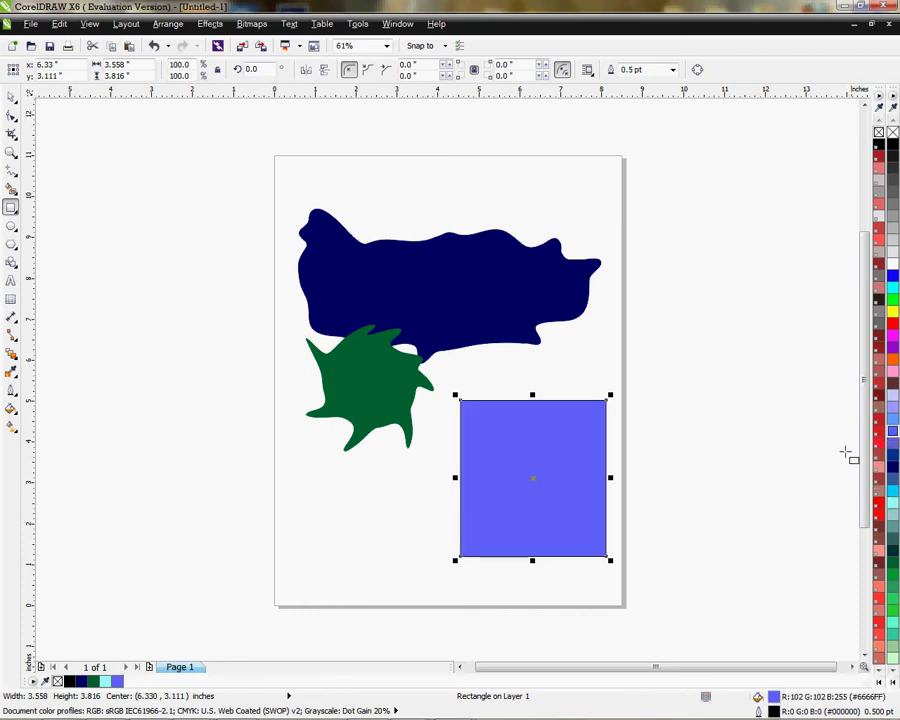
right_click(893, 431)
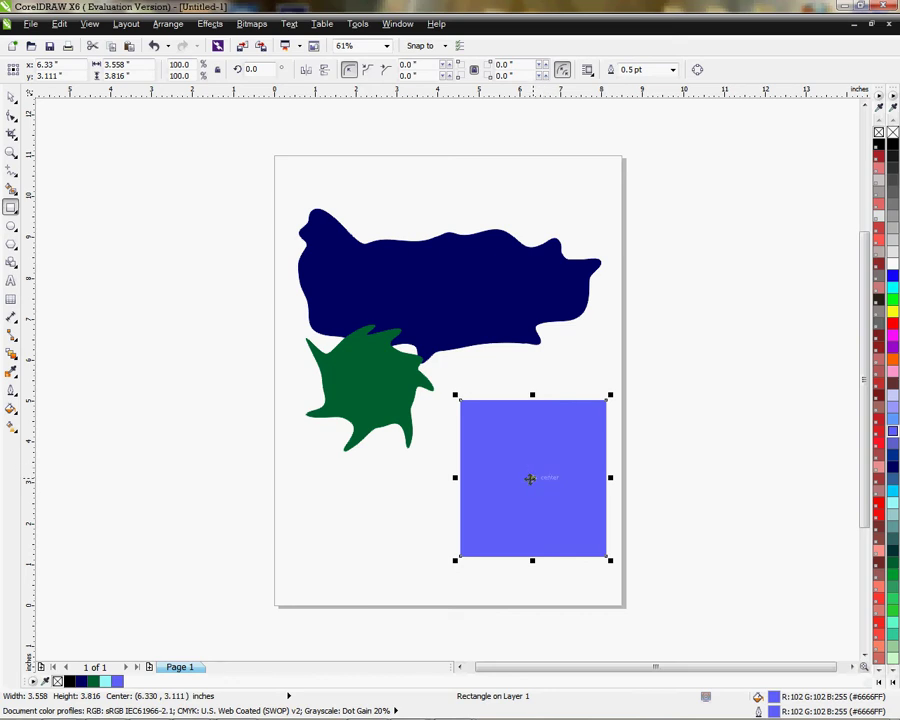
Select the blue rectangle with the Pick tool and pick the Twirl tool from the Shape flyout.
click(11, 97)
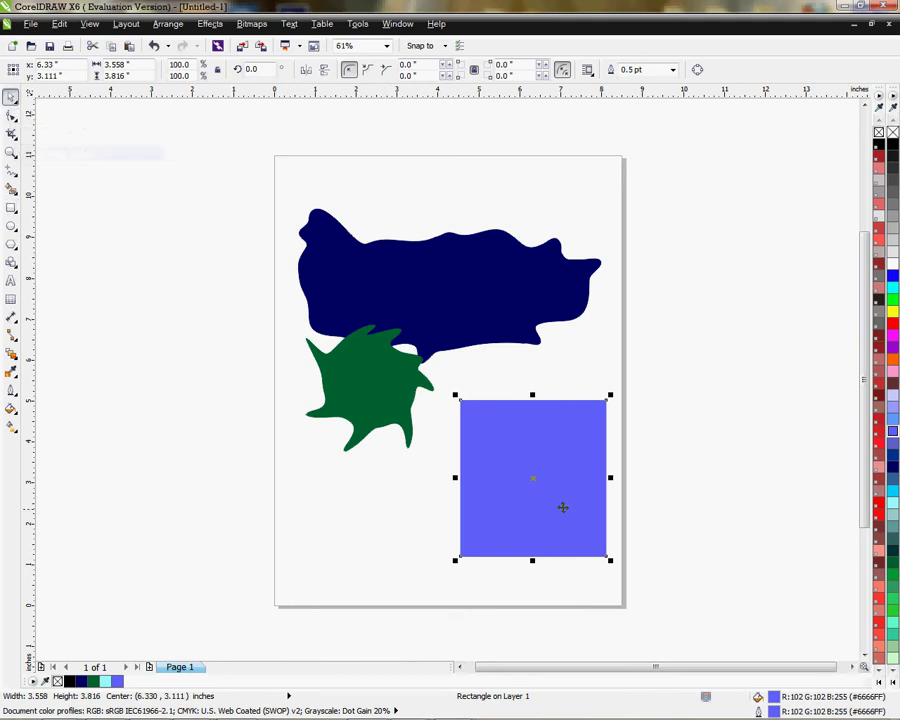
click(514, 345)
click(399, 374)
click(510, 459)
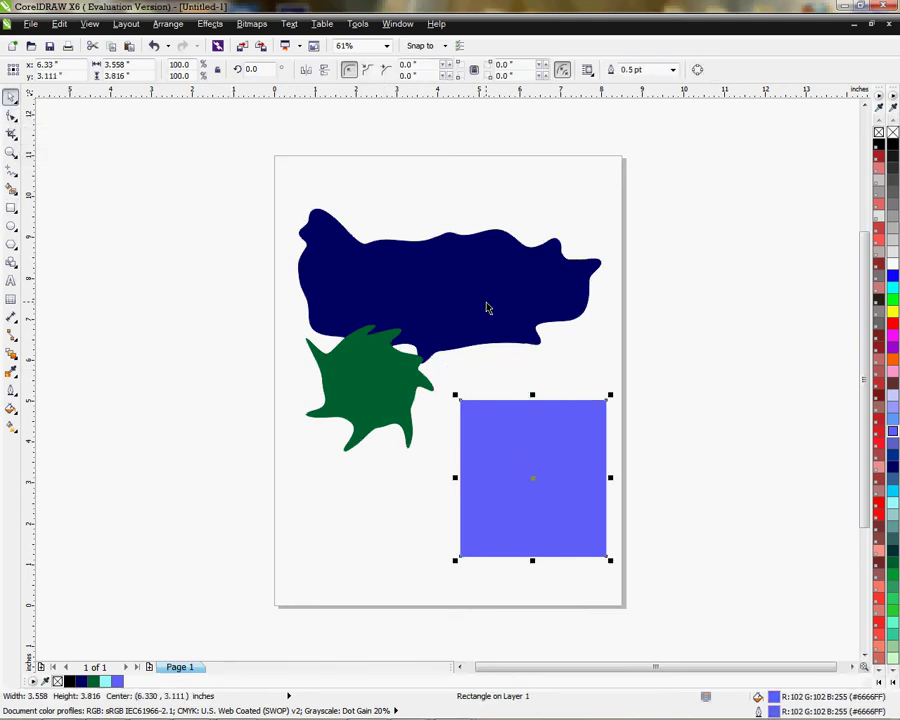
click(12, 119)
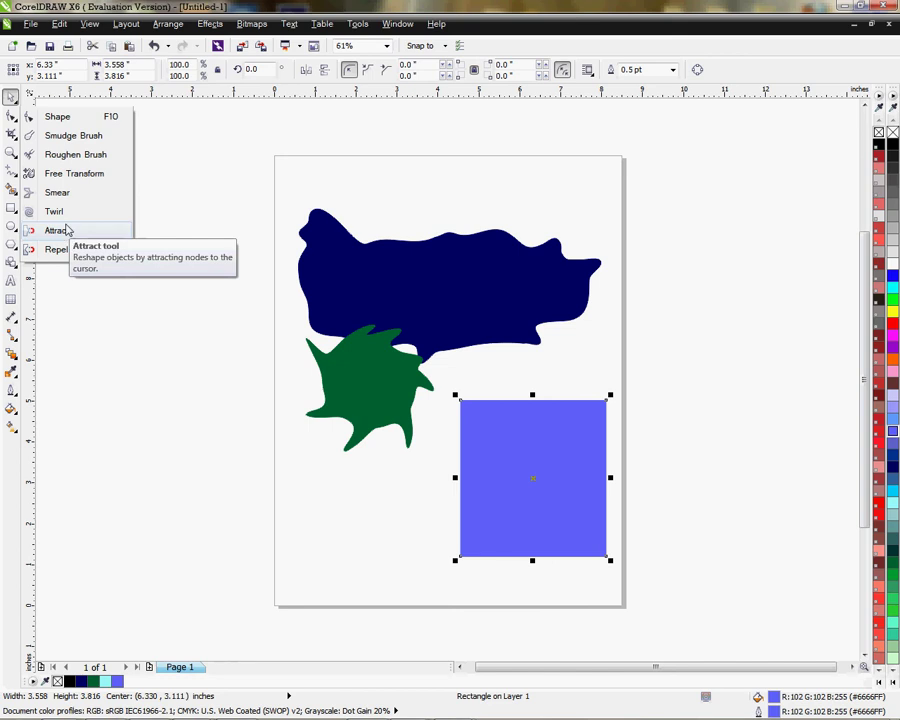
click(54, 212)
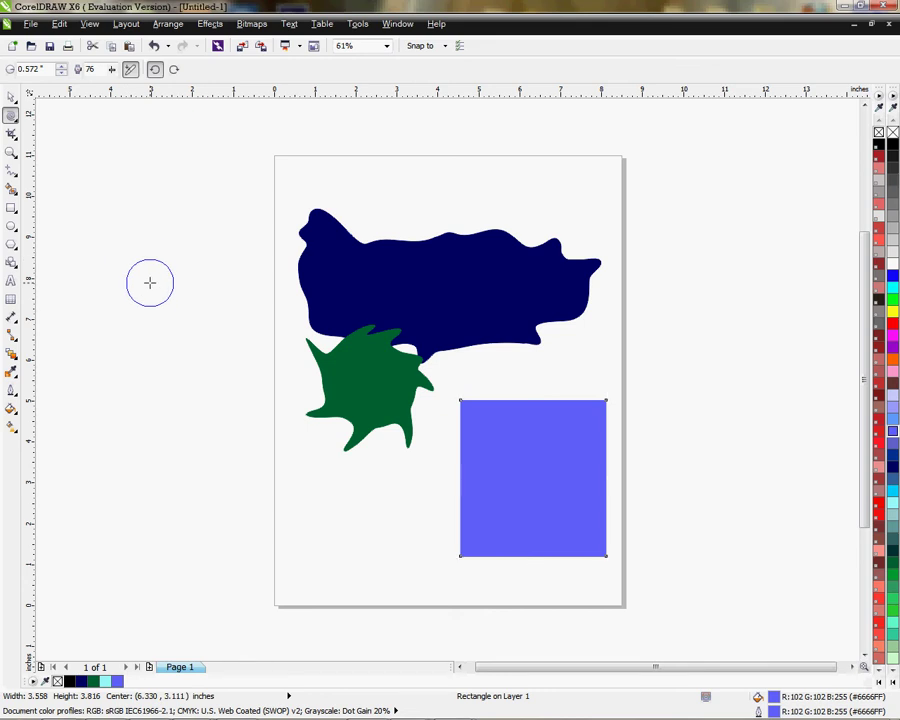
Shift-drag on the canvas to resize the twirl nib, ending at a 1.034-inch radius.
mouse_move(150, 281)
mouse_down()
mouse_move(181, 275)
mouse_move(225, 306)
mouse_move(164, 294)
mouse_up()
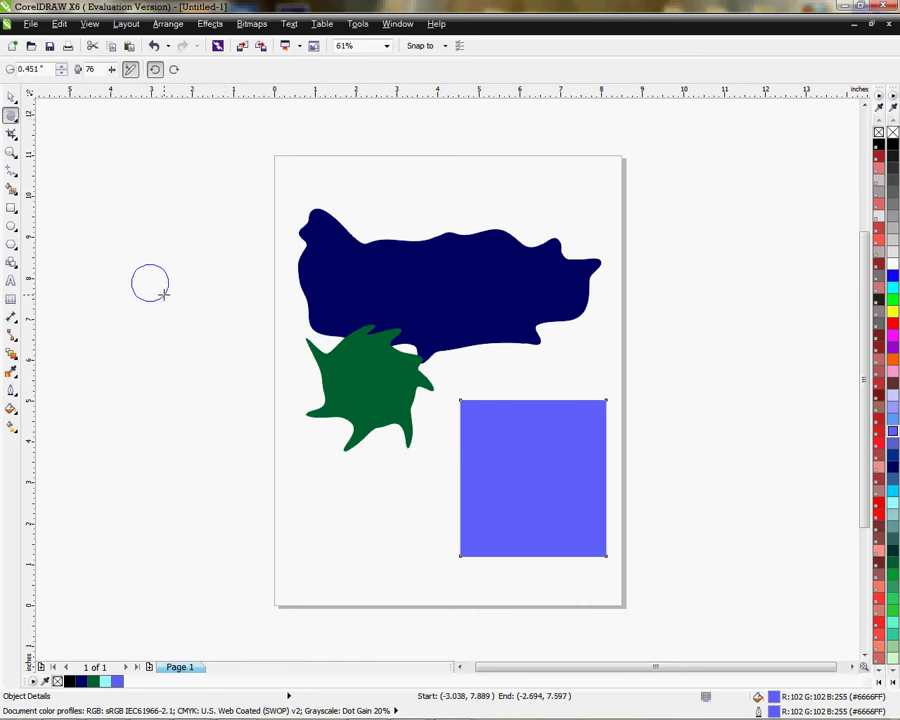
drag(164, 294, 164, 293)
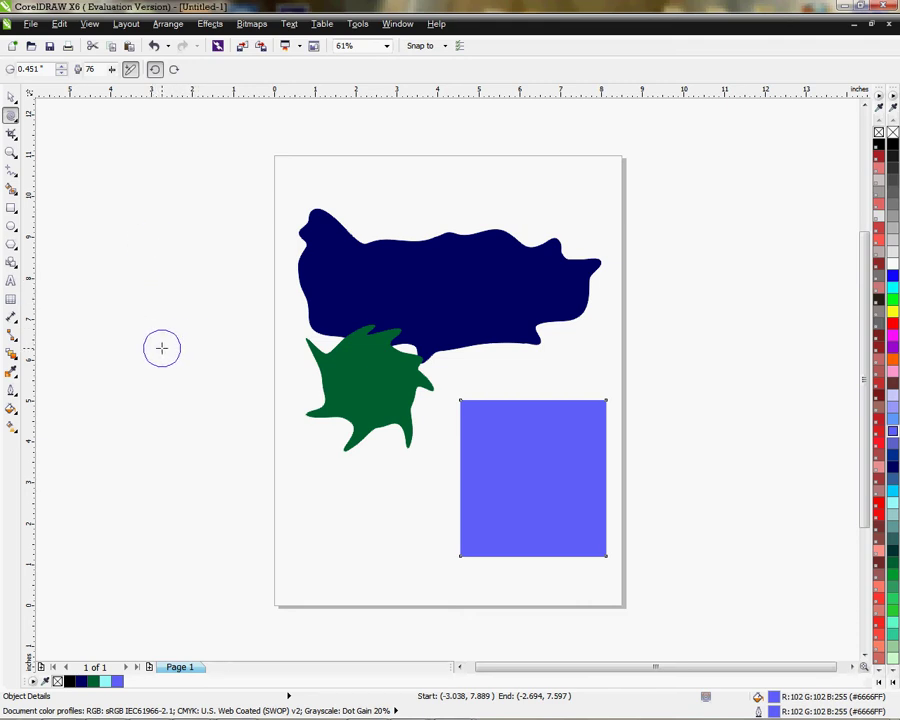
drag(161, 347, 200, 361)
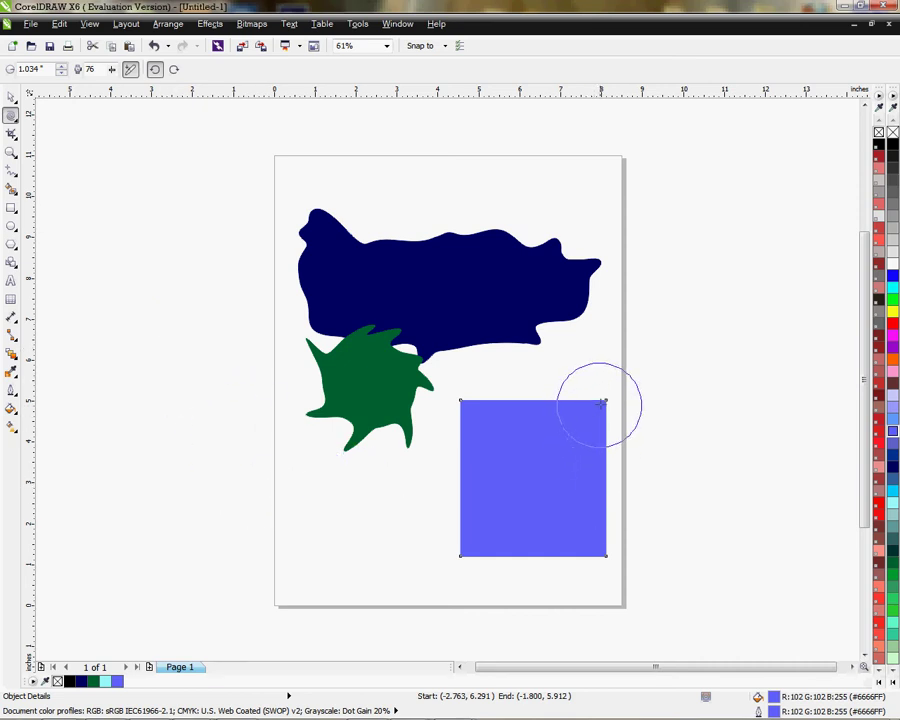
Twirl the rectangle's top-right, top-left and bottom-right corners and its left edge into spirals.
drag(604, 402, 605, 401)
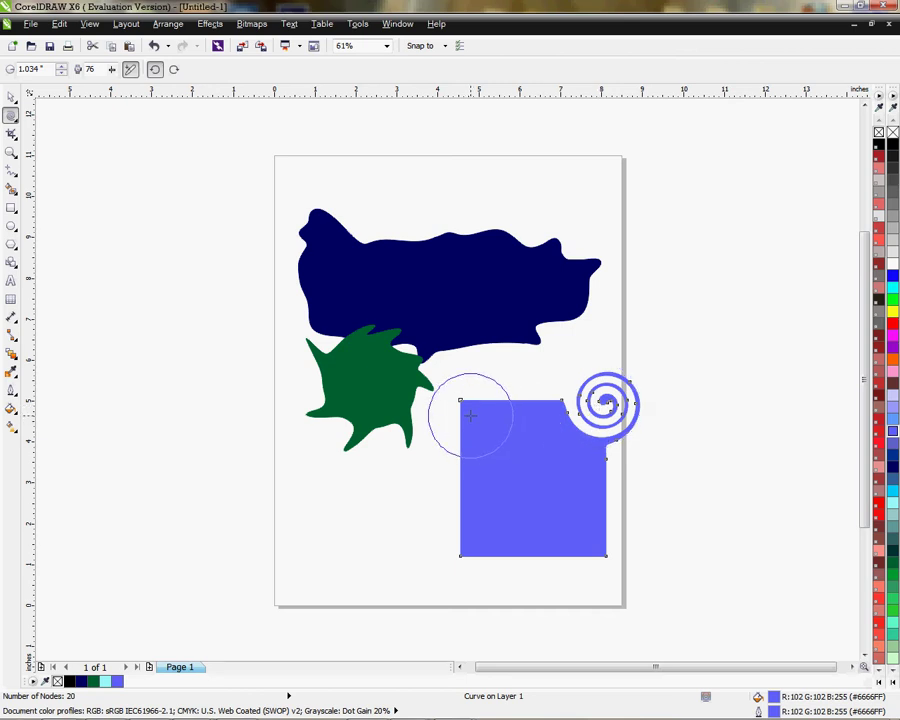
drag(459, 402, 459, 402)
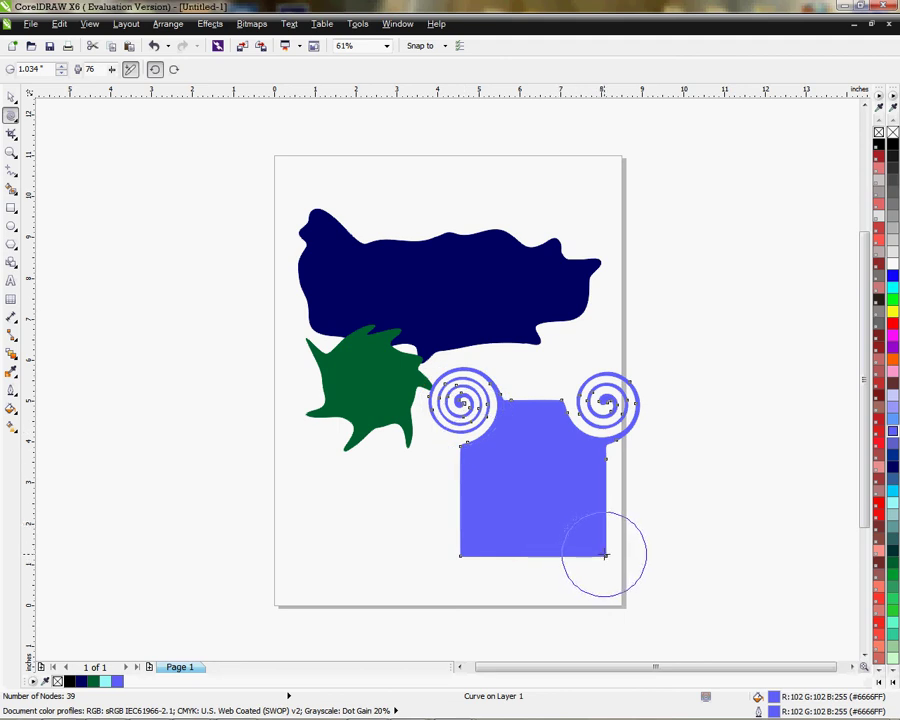
drag(600, 552, 602, 554)
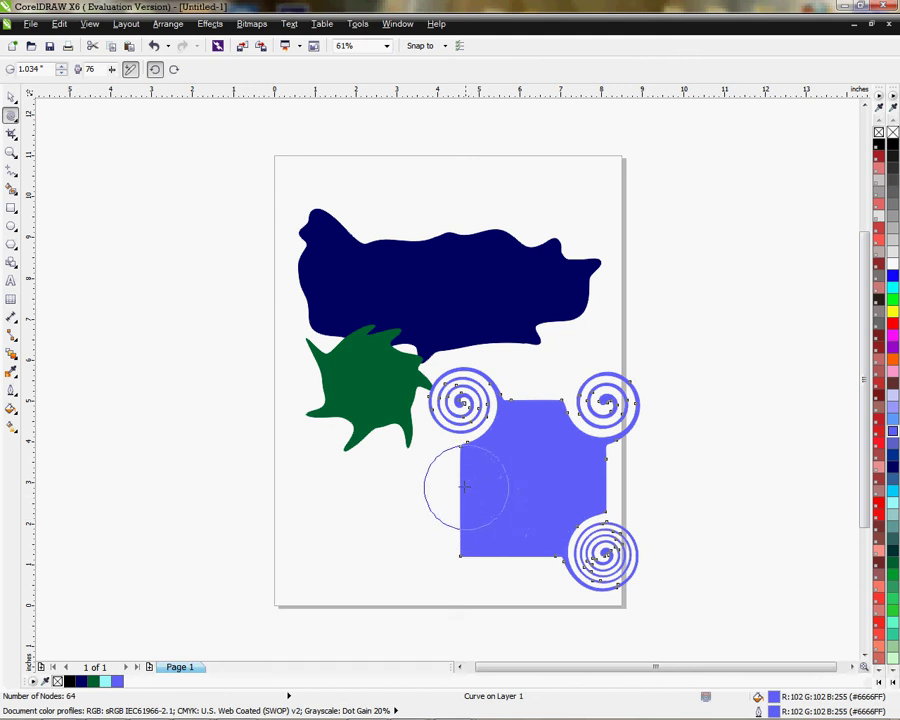
drag(460, 483, 460, 483)
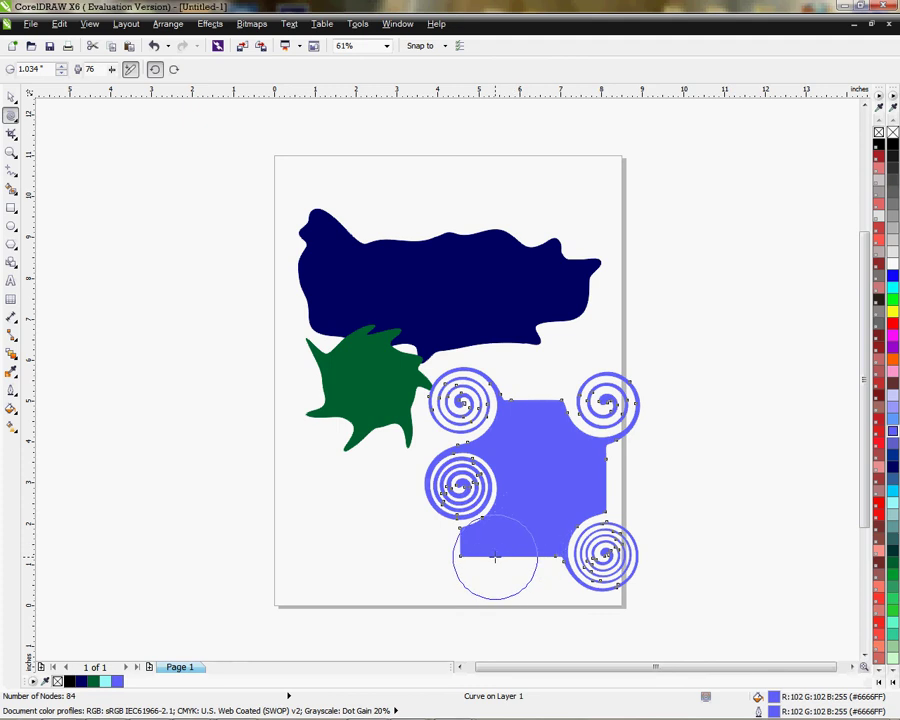
Add spirals at the bottom-left corner, top edge and right edge, plus a slight twist in the middle.
drag(494, 558, 494, 557)
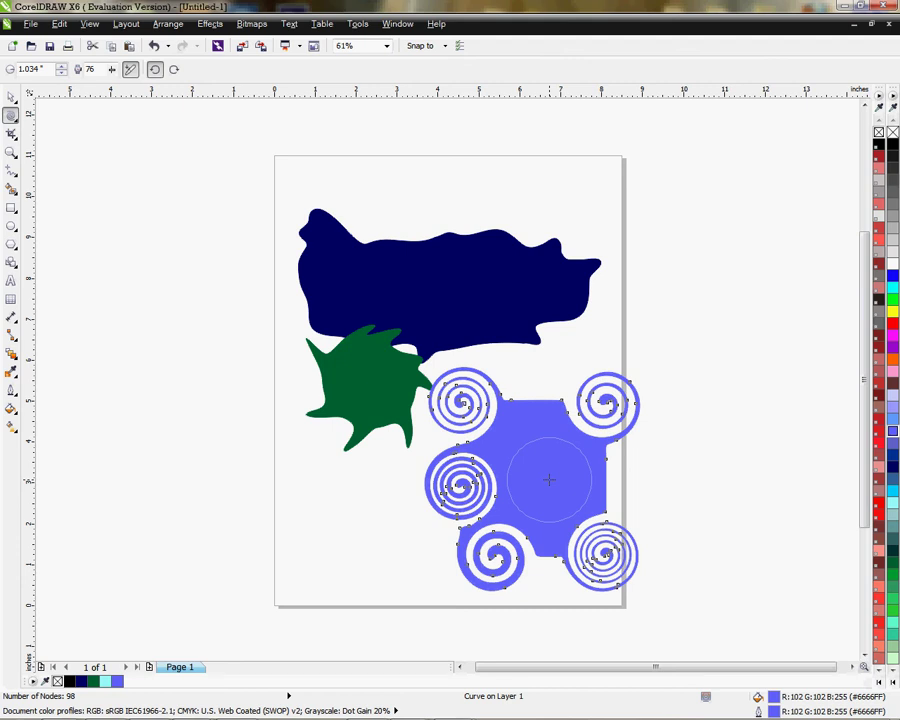
drag(539, 401, 539, 401)
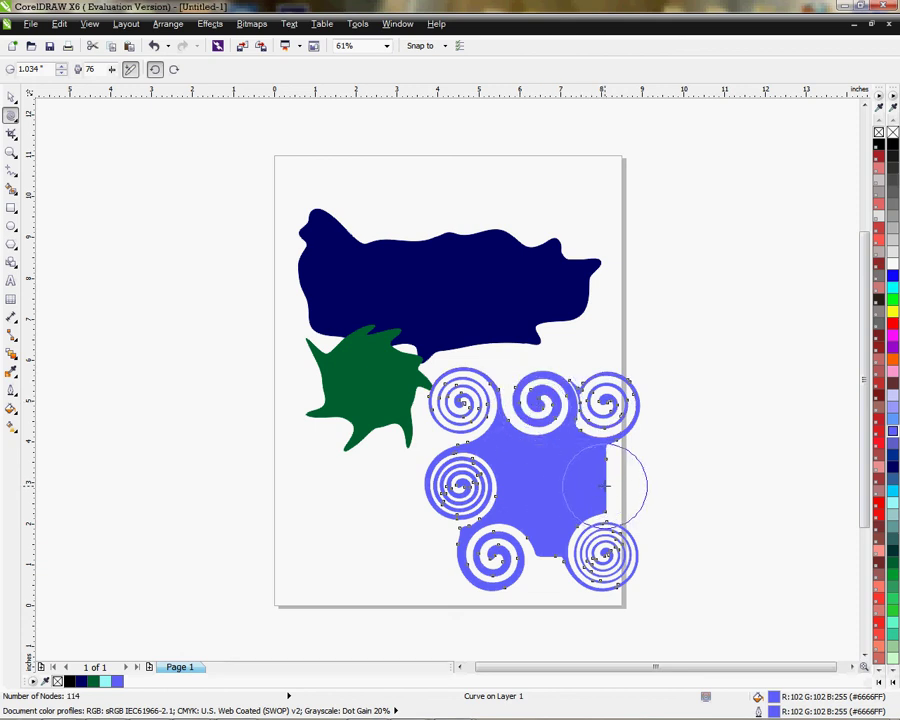
drag(597, 489, 597, 489)
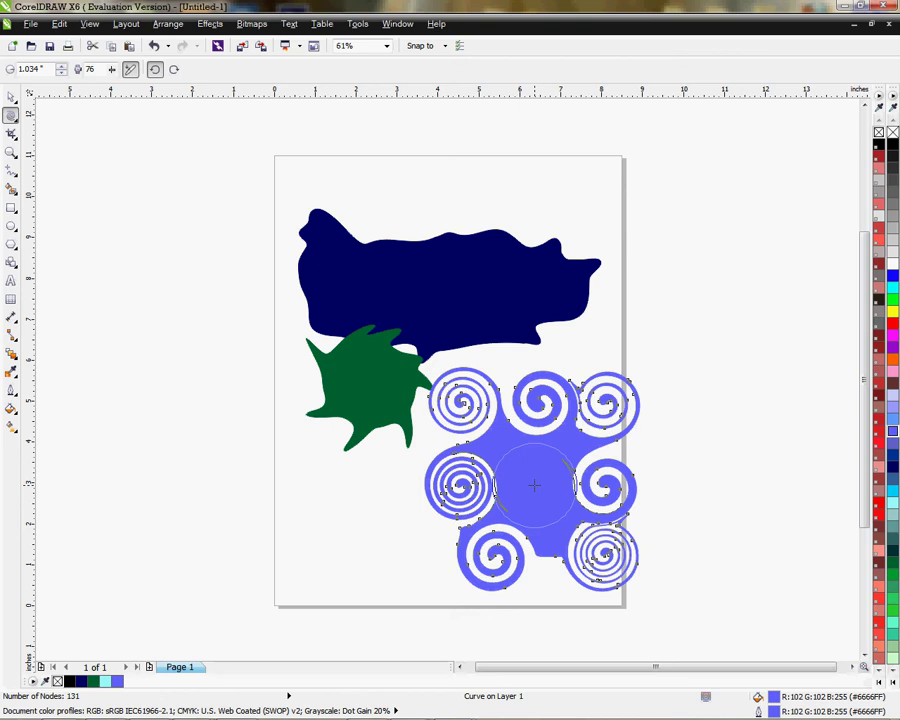
click(533, 485)
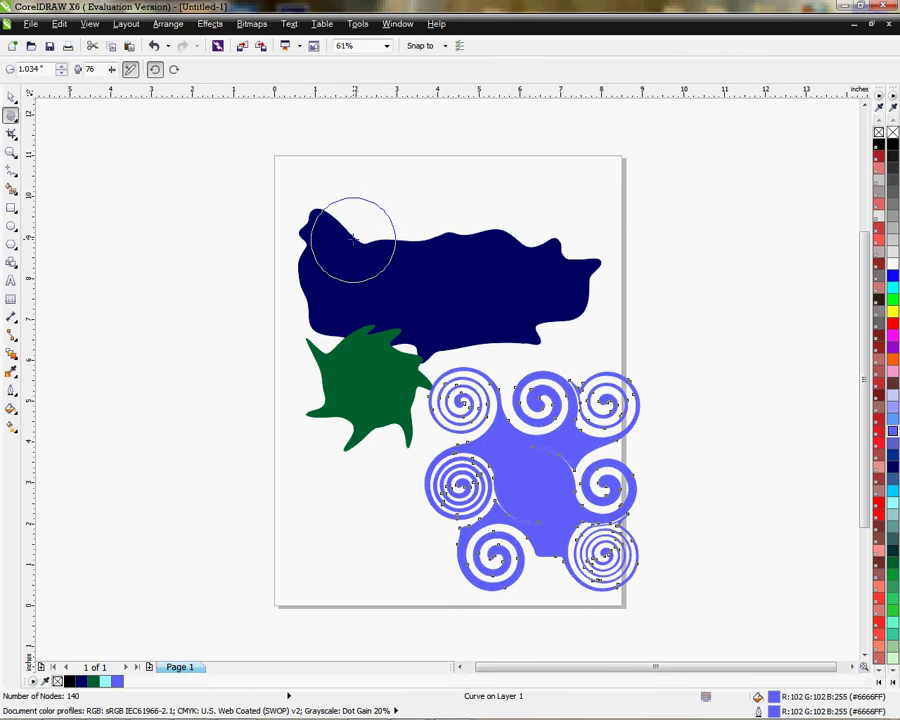
Select the navy blob and twirl its top-left edge, right end and lower-left edge into large spirals.
click(11, 97)
click(296, 246)
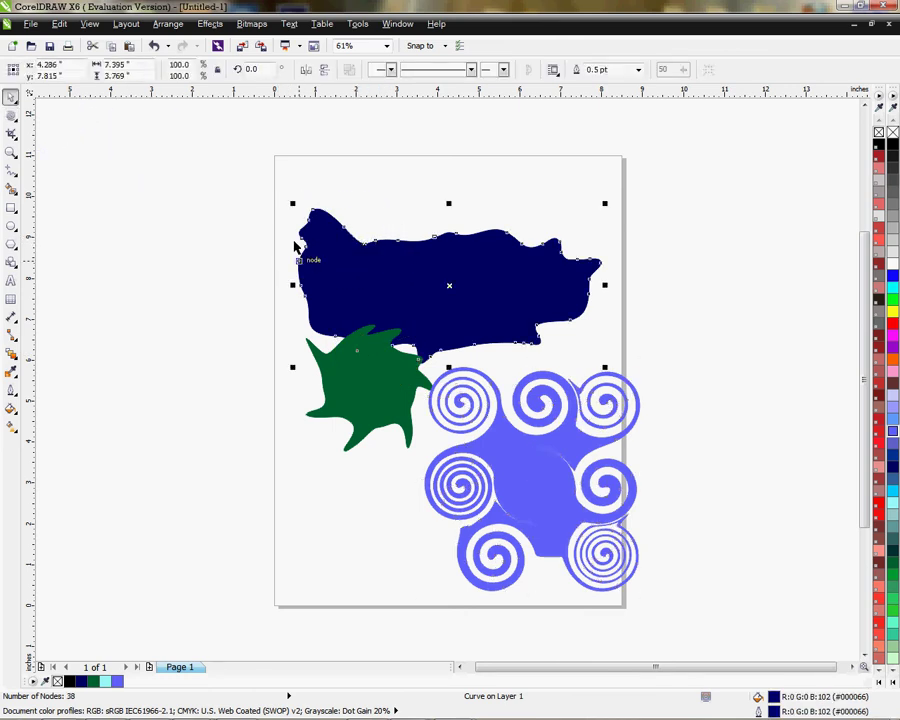
click(11, 116)
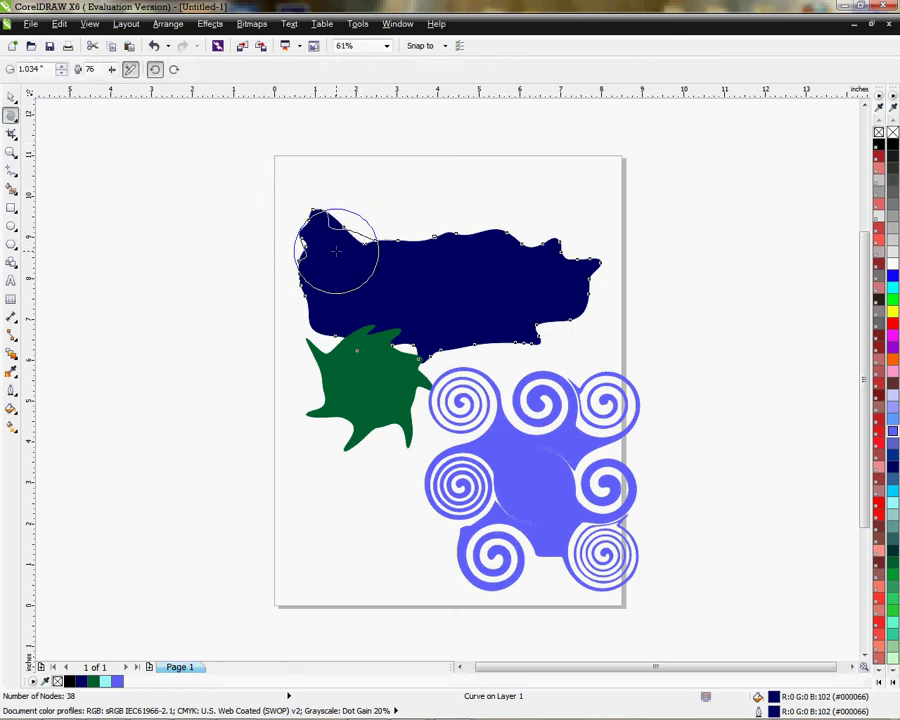
drag(336, 252, 338, 249)
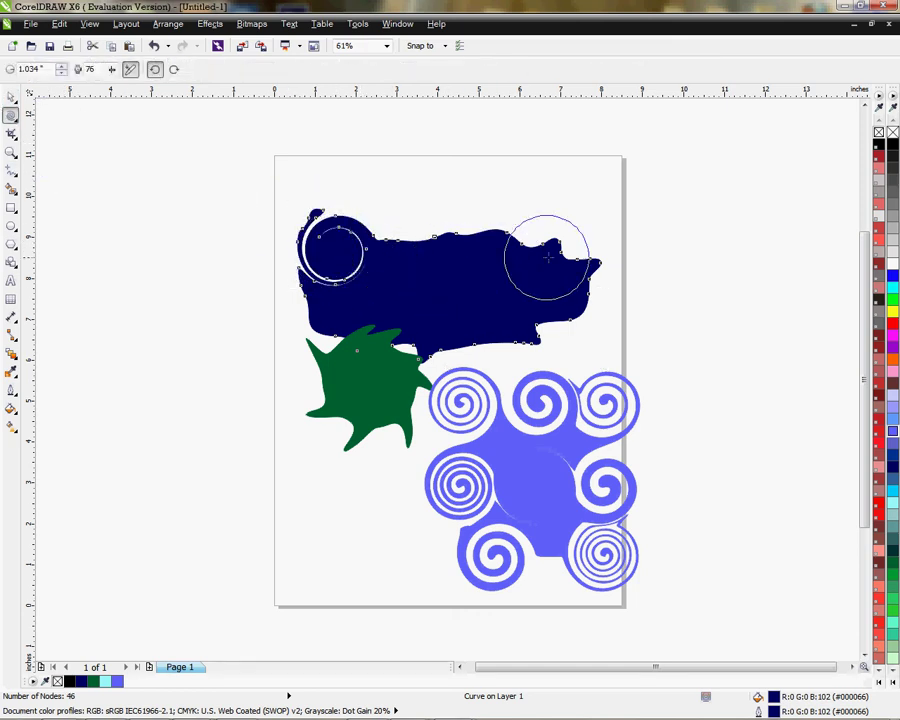
drag(547, 257, 548, 258)
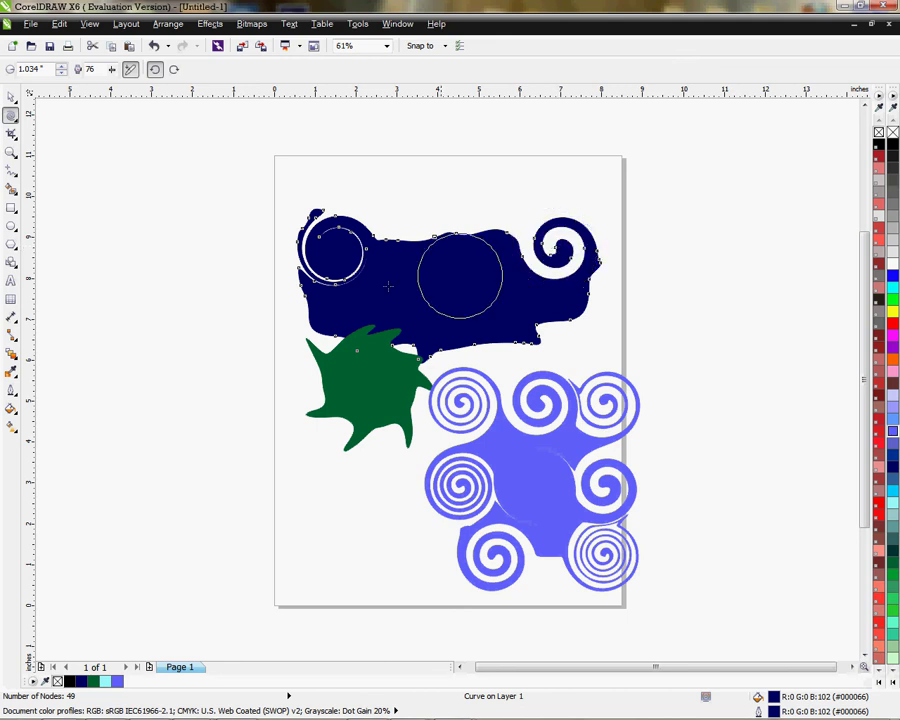
drag(315, 316, 315, 316)
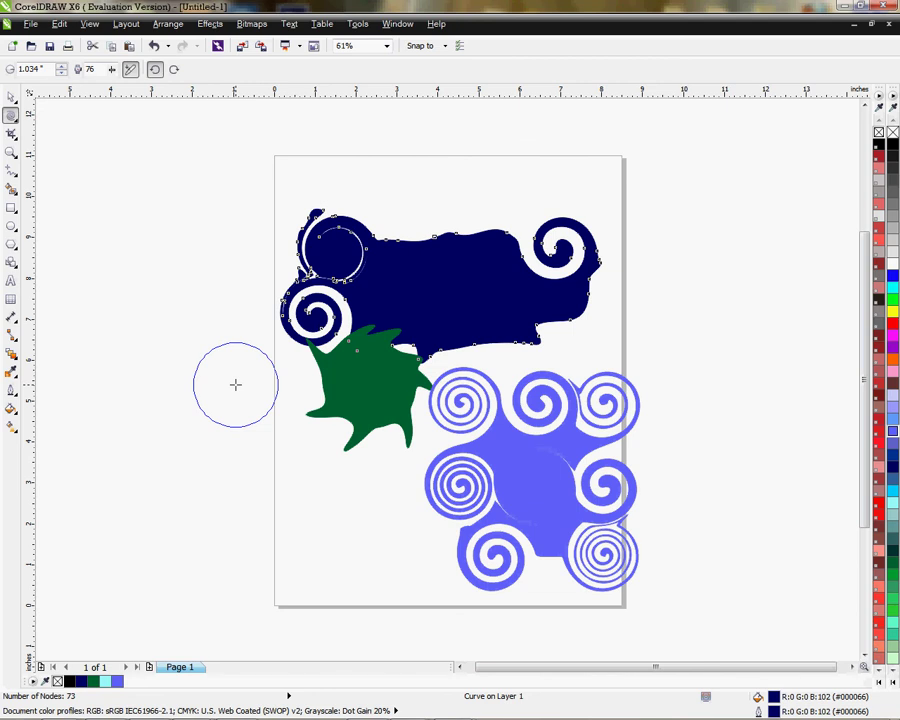
Shrink the nib to 0.516 in, add small spirals along the blob's top, then shrink to 0.288 in.
mouse_move(235, 384)
mouse_down()
mouse_move(265, 355)
mouse_move(253, 372)
mouse_up()
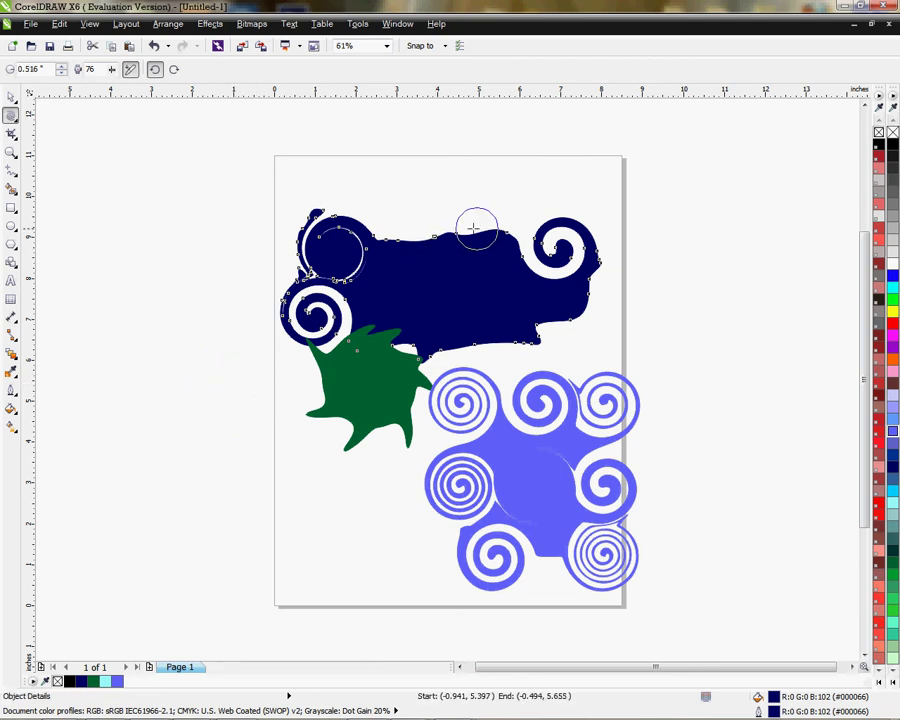
drag(473, 228, 426, 240)
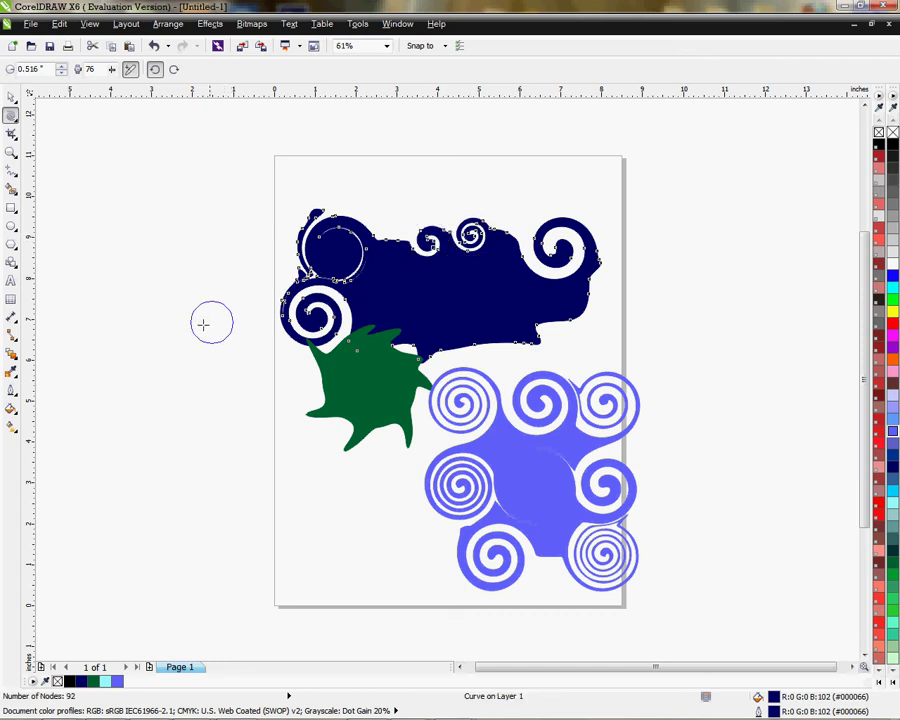
drag(190, 334, 202, 331)
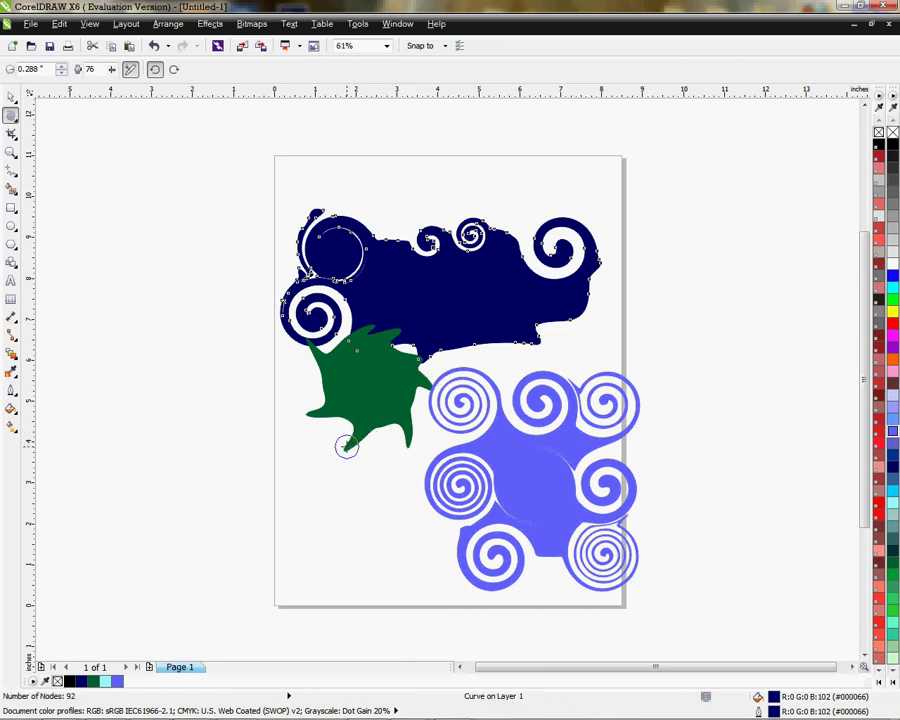
Select the green blob and add small swirls at its bottom tip, left, upper-left and top edges.
click(356, 418)
drag(348, 443, 348, 443)
drag(304, 412, 311, 413)
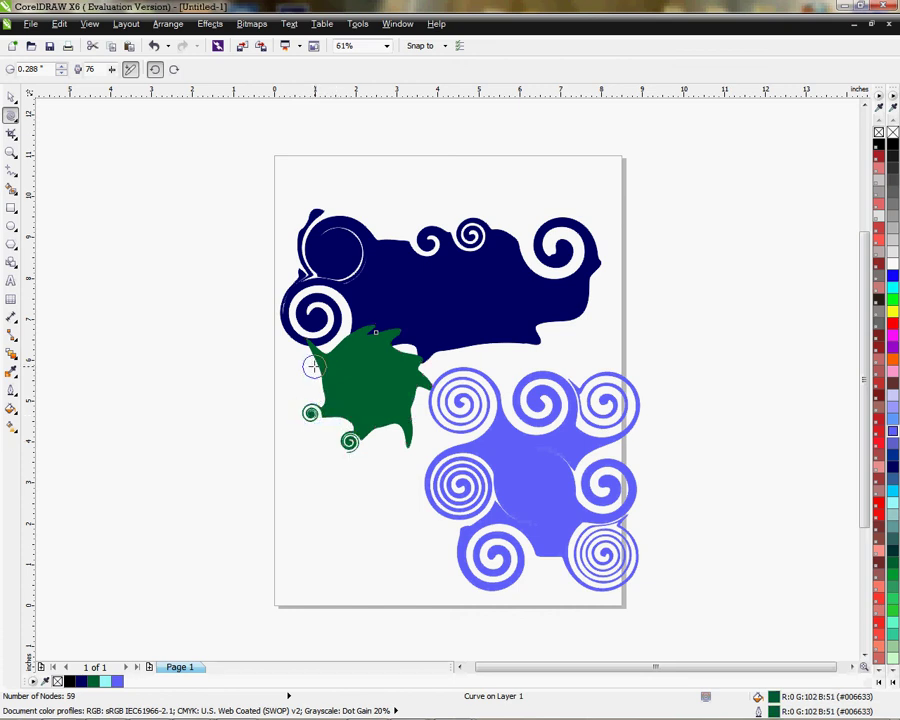
drag(310, 341, 310, 342)
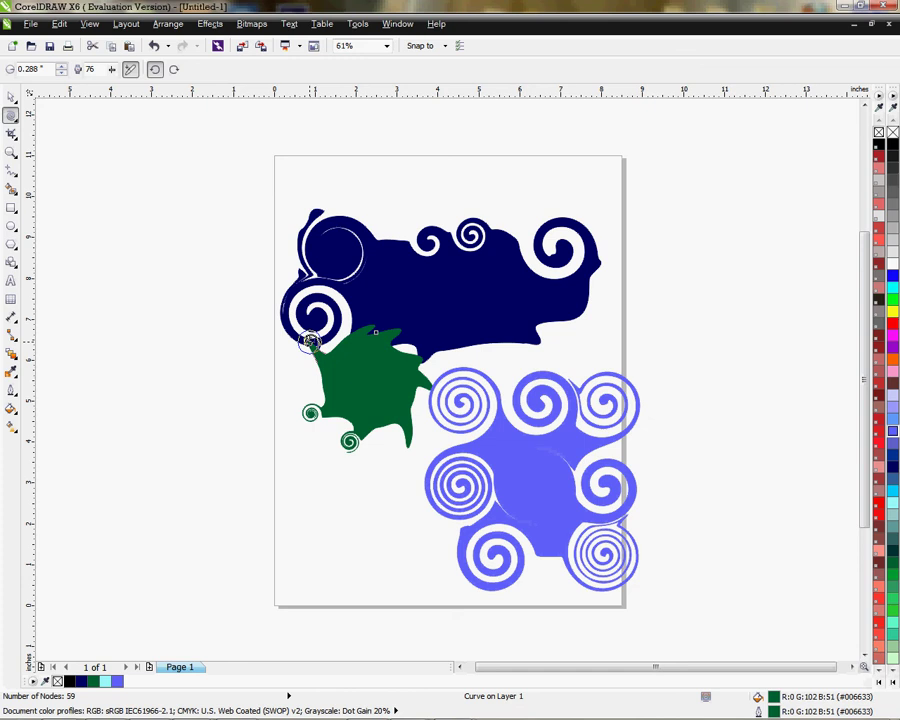
drag(371, 330, 372, 330)
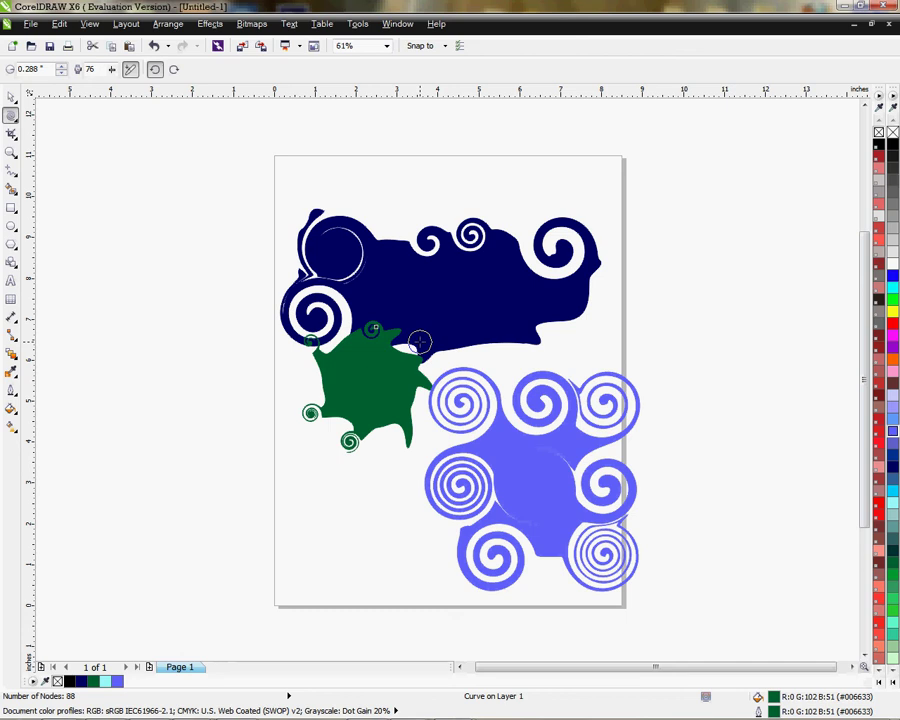
mouse_move(455, 708)
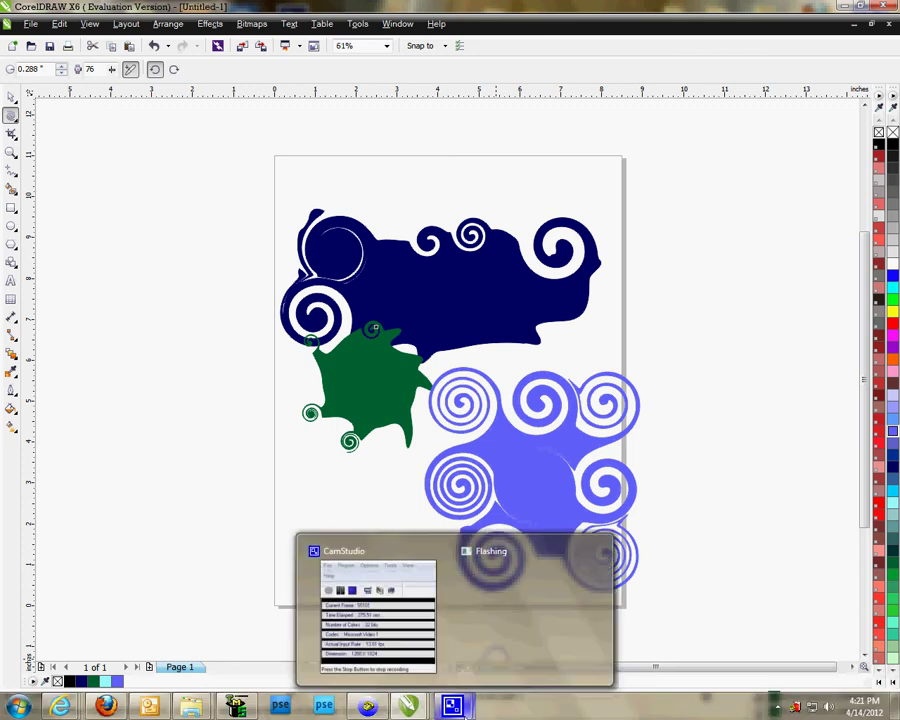